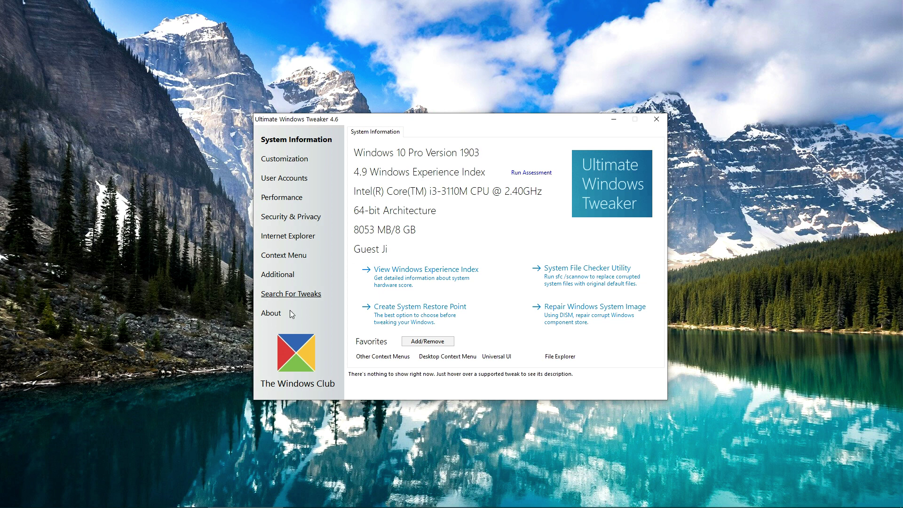
Show the About page and the version 4.6 What's New changelog side by side.
click(273, 316)
click(635, 149)
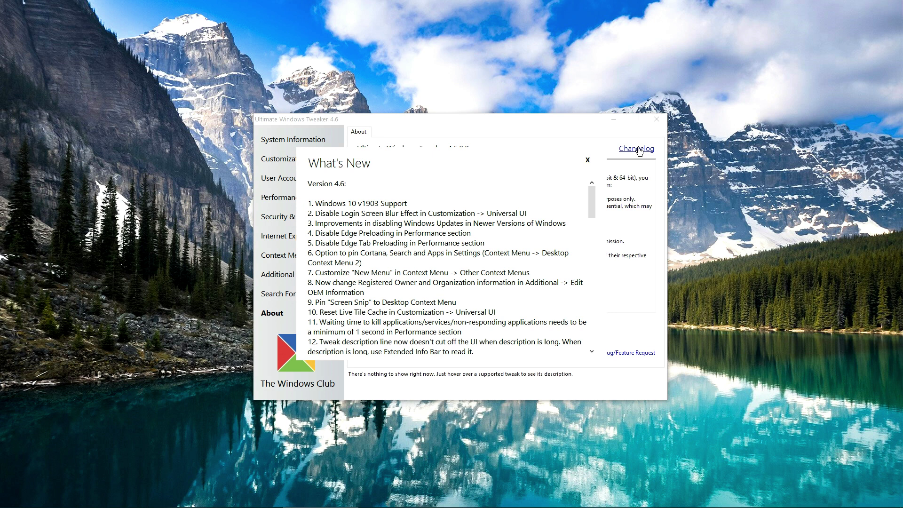
drag(468, 121, 273, 58)
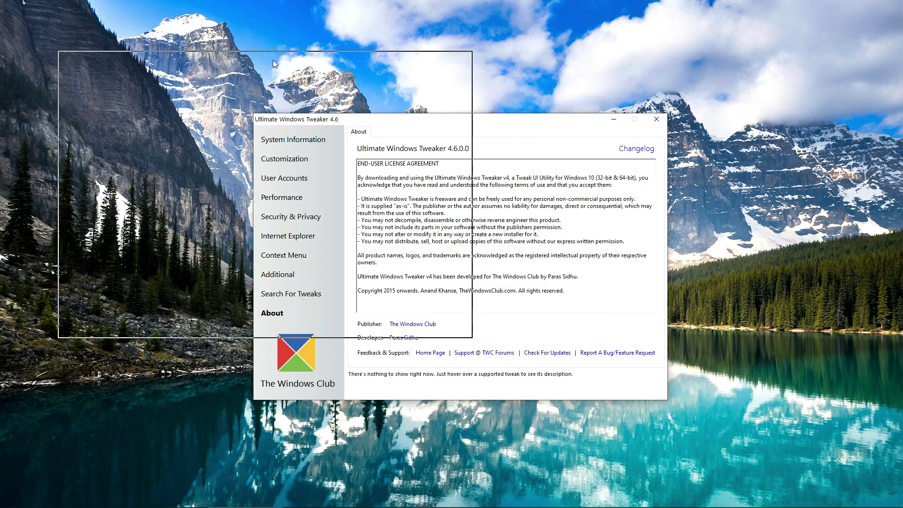
drag(508, 163, 741, 243)
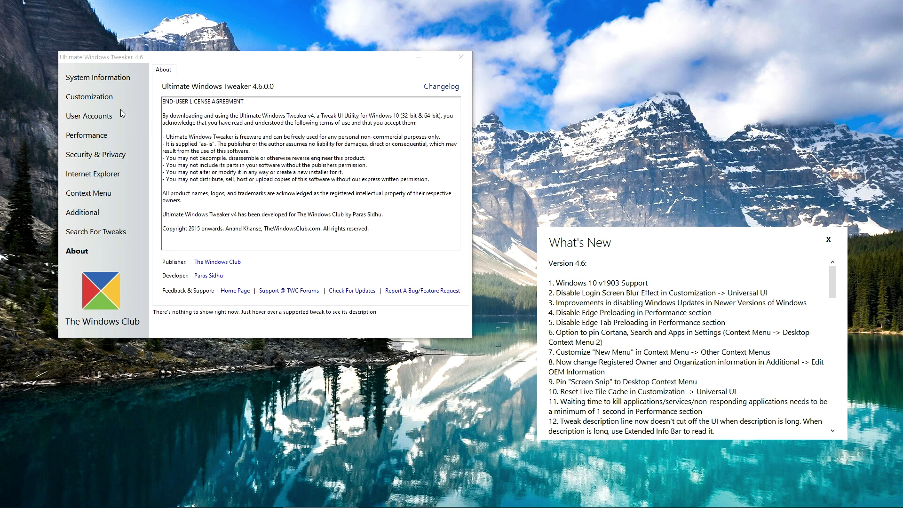
Show Customization's Universal UI tweaks with the Extended Info Bar describing Disable Login Screen Blur Effect.
click(98, 98)
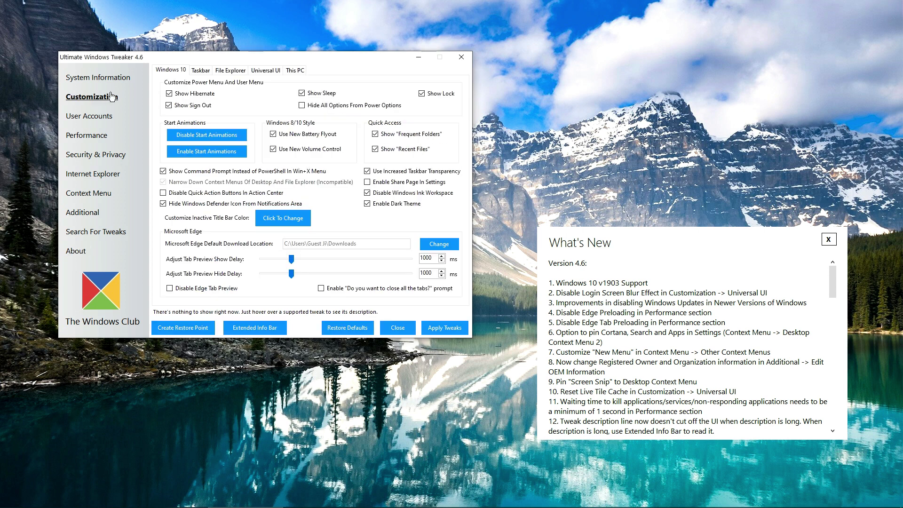
click(274, 76)
mouse_move(225, 157)
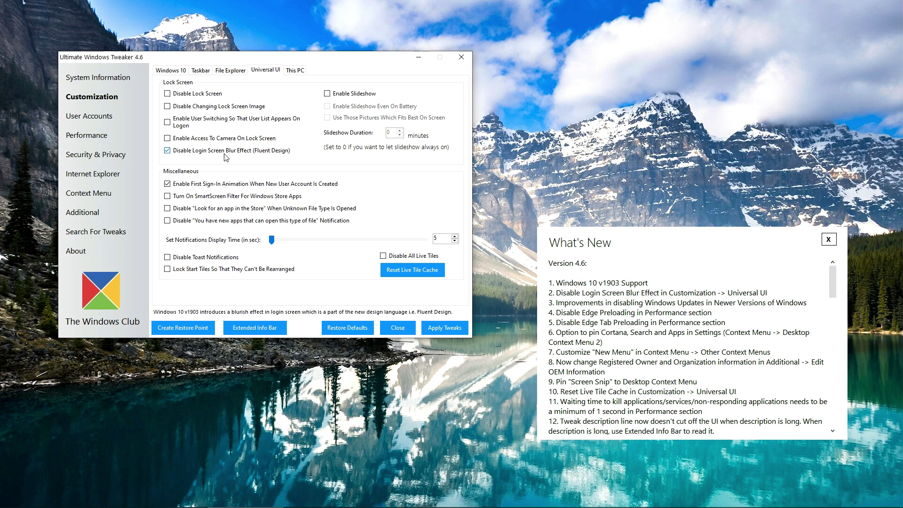
click(261, 321)
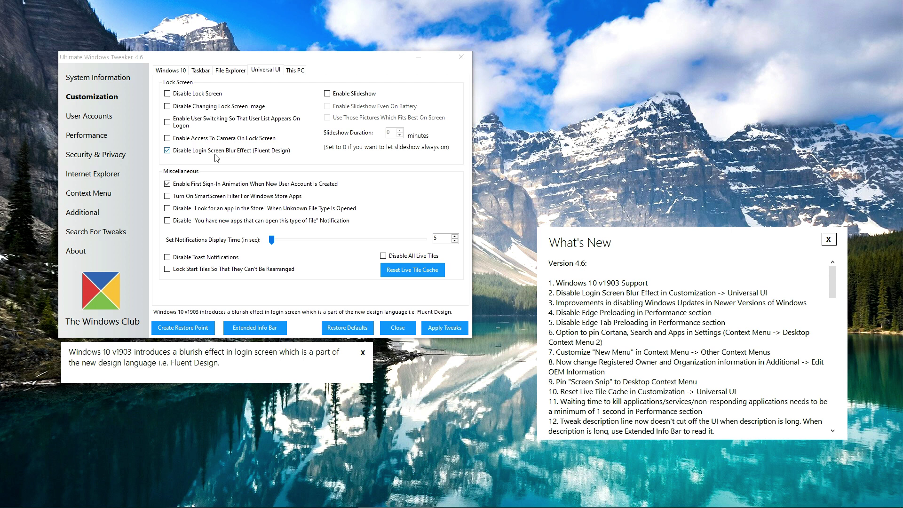
Open Security & Privacy and read the help for Disable Windows Update Service.
click(98, 154)
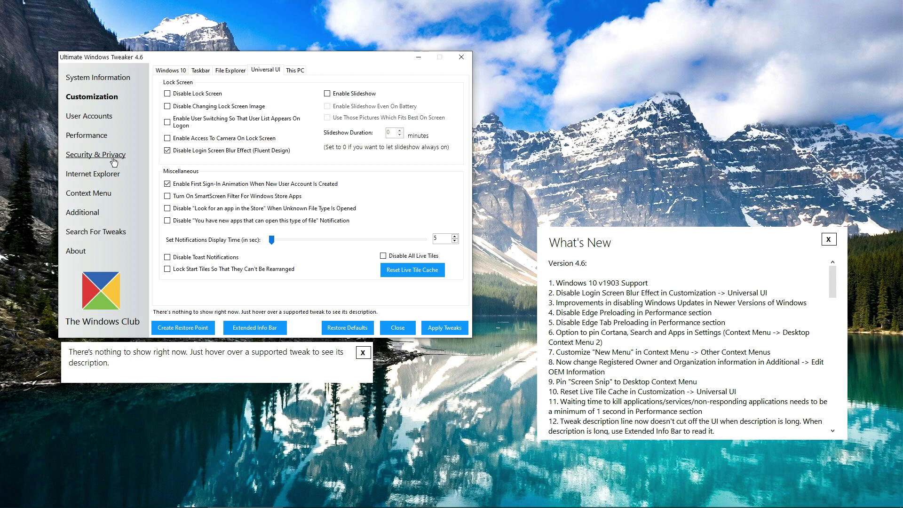
mouse_move(368, 268)
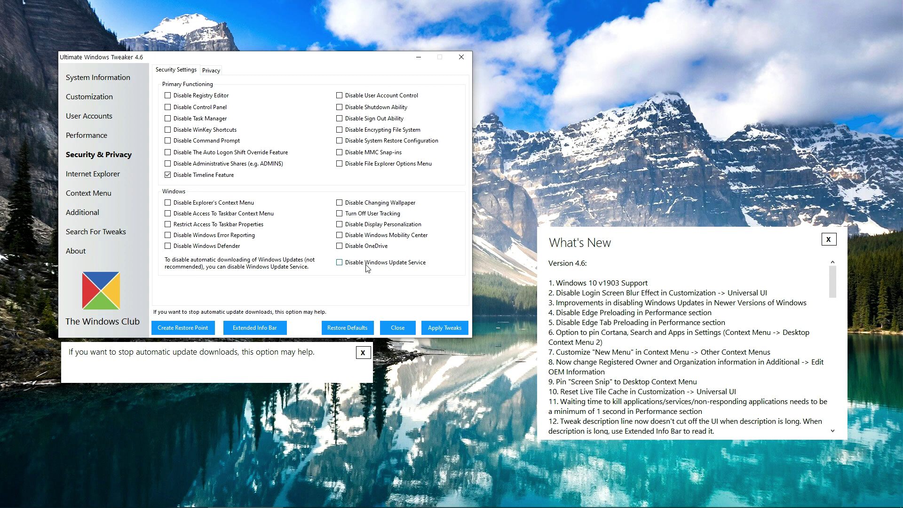
click(101, 136)
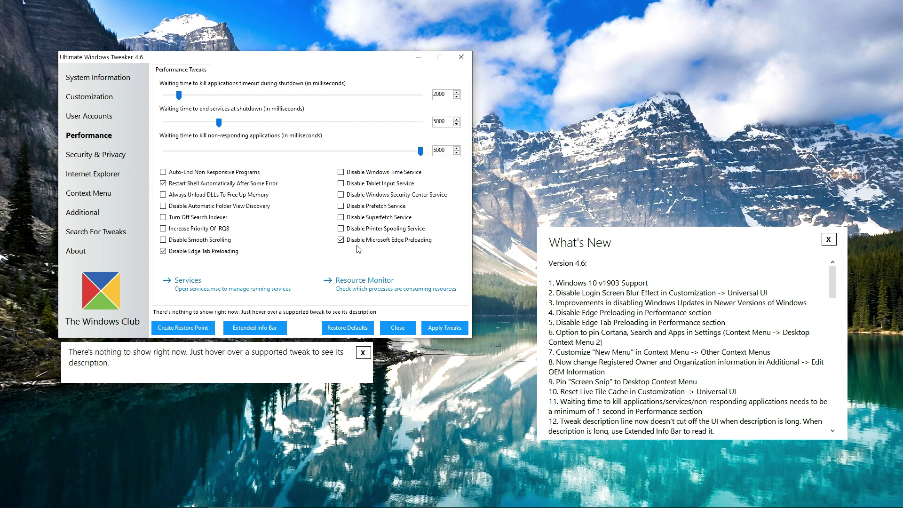
mouse_move(362, 246)
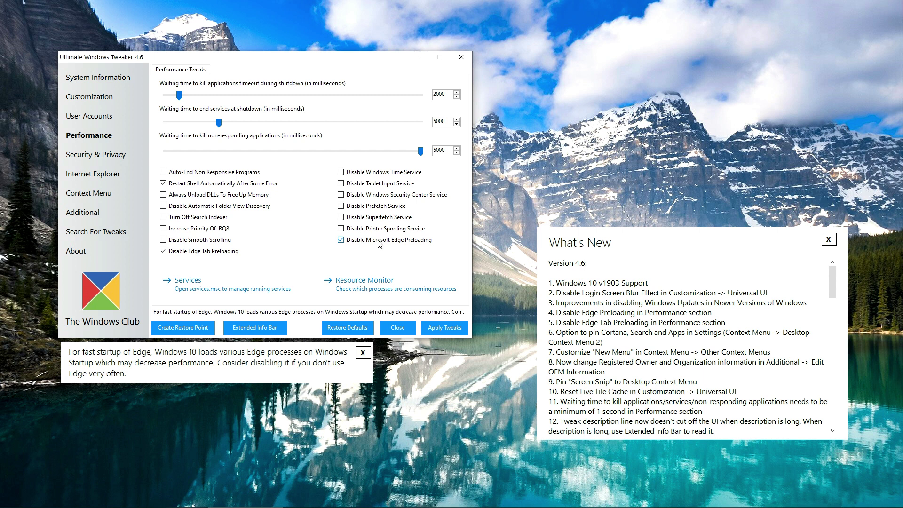
mouse_move(232, 253)
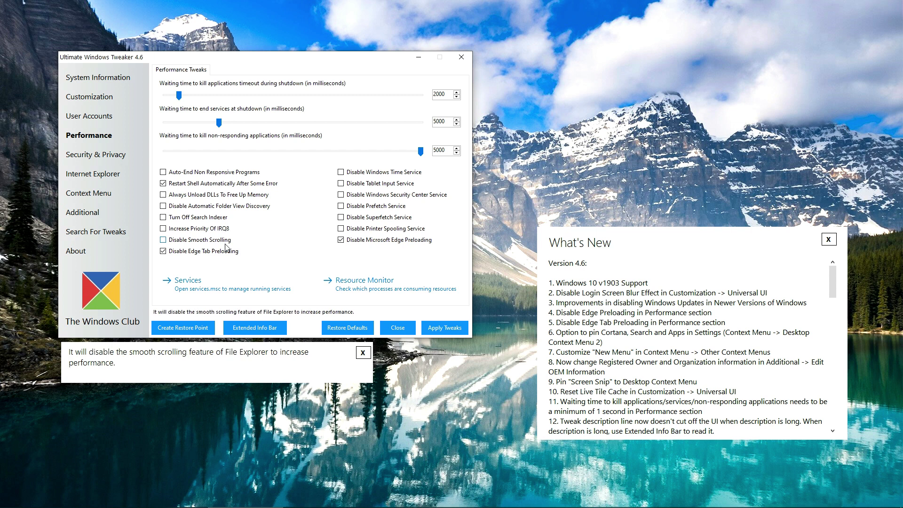
Tick Apps under Settings on the Context Menu's Desktop Context Menu 2 tab.
click(79, 194)
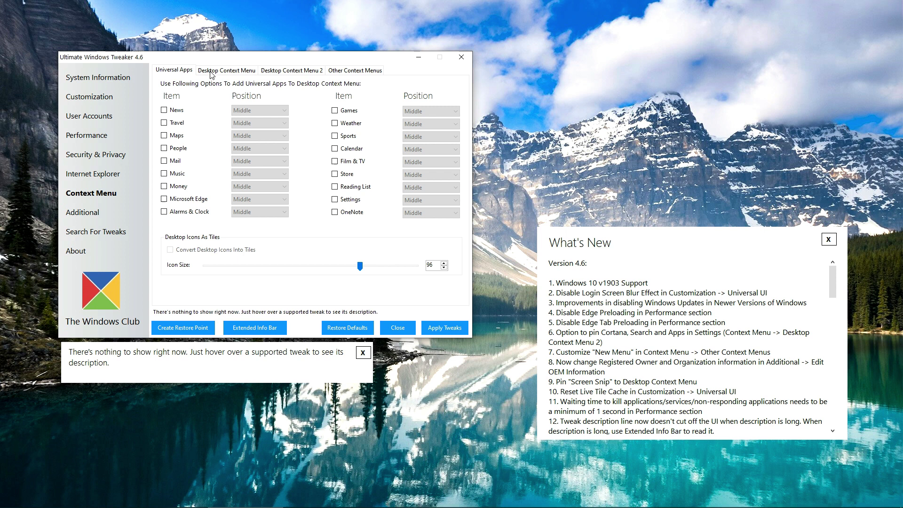
click(261, 70)
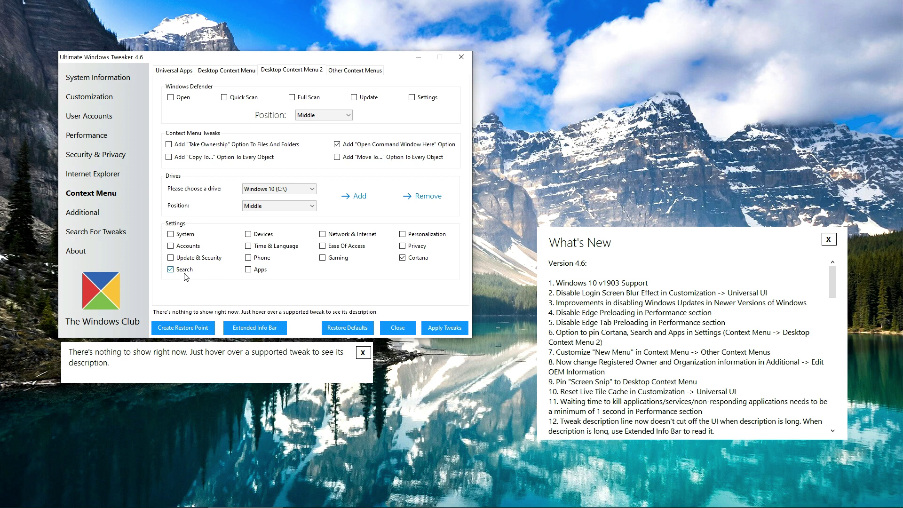
click(253, 272)
Open Search settings from the desktop menu's new Settings entry, then close it.
right_click(574, 85)
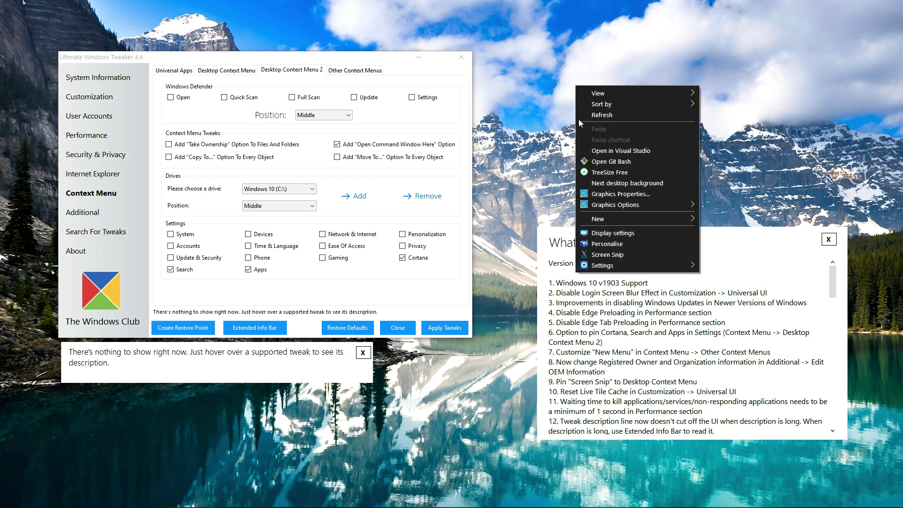
mouse_move(610, 264)
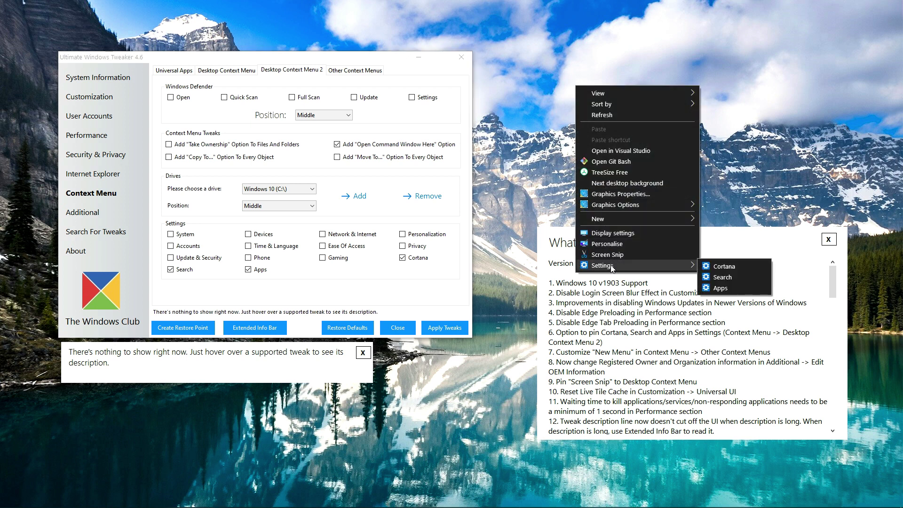
click(723, 277)
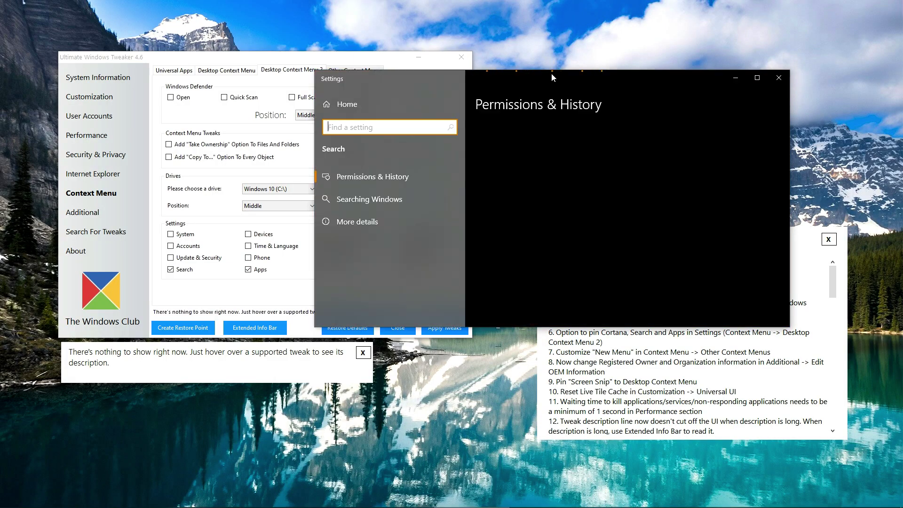
click(788, 77)
Recheck the desktop menu's Settings entries and move the tweaker window up-right.
right_click(563, 100)
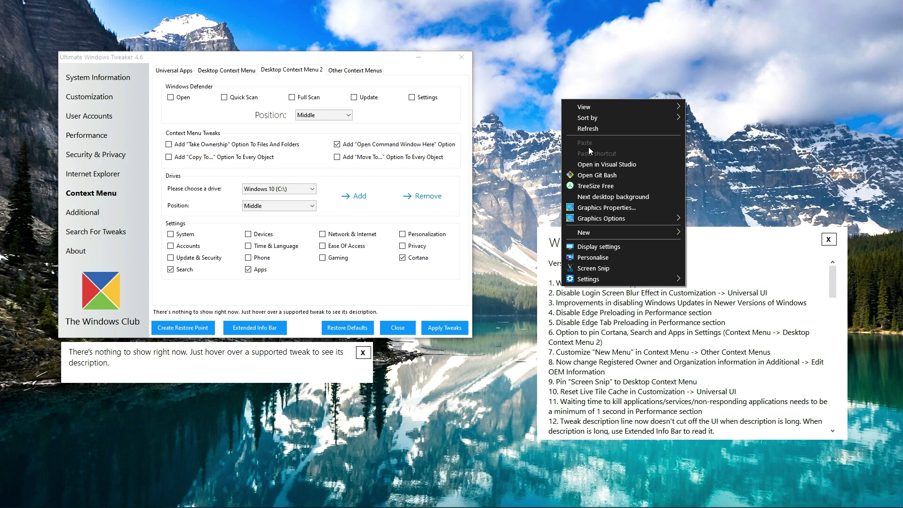
mouse_move(633, 280)
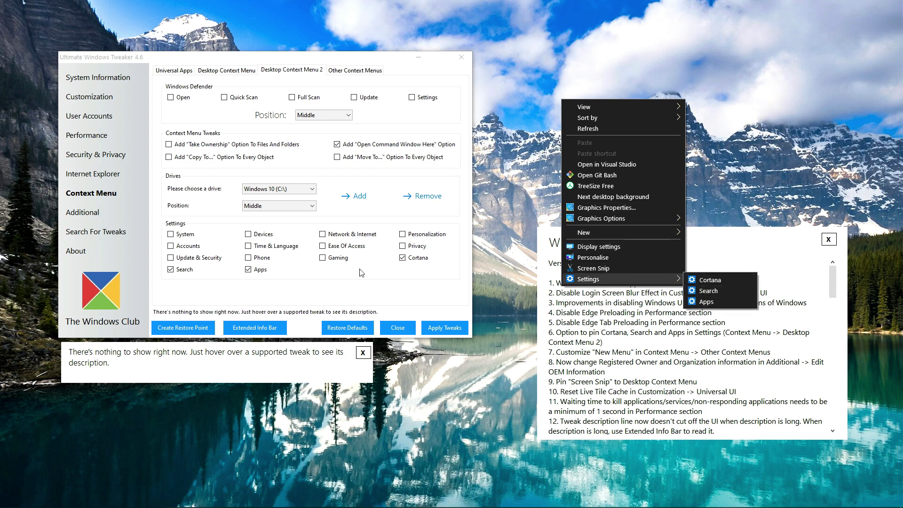
click(359, 289)
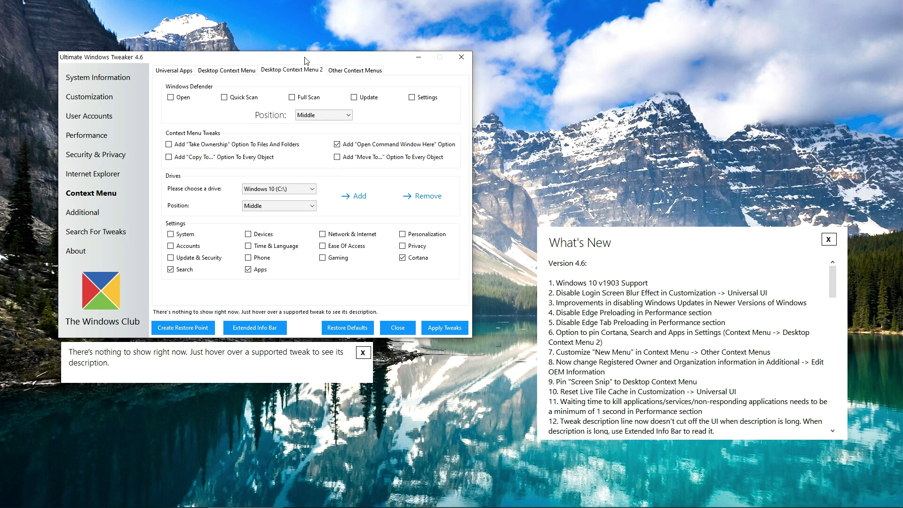
drag(305, 57, 313, 41)
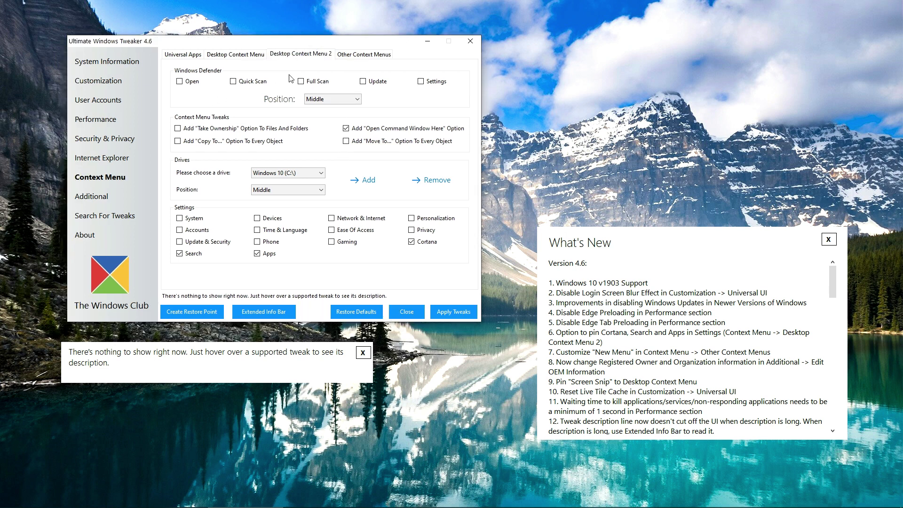
Open the Other Context Menus tab and inspect the desktop's current New menu.
click(361, 53)
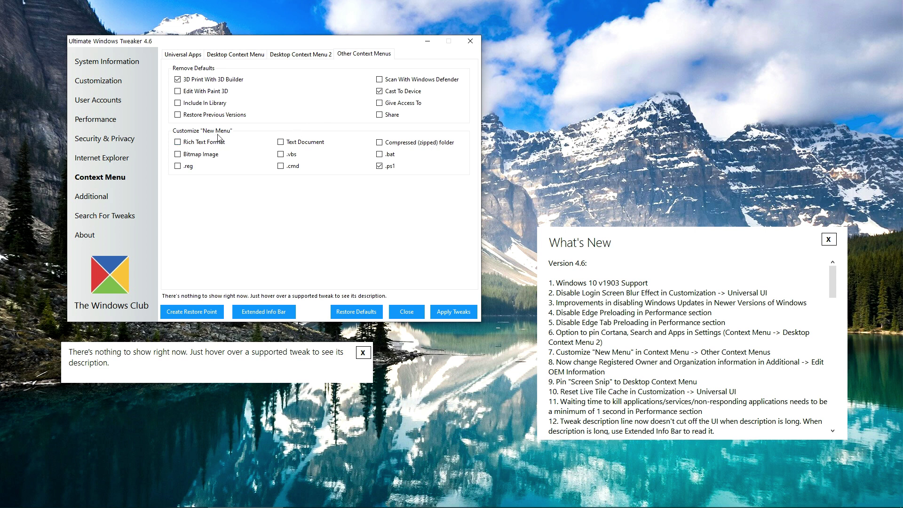
right_click(658, 43)
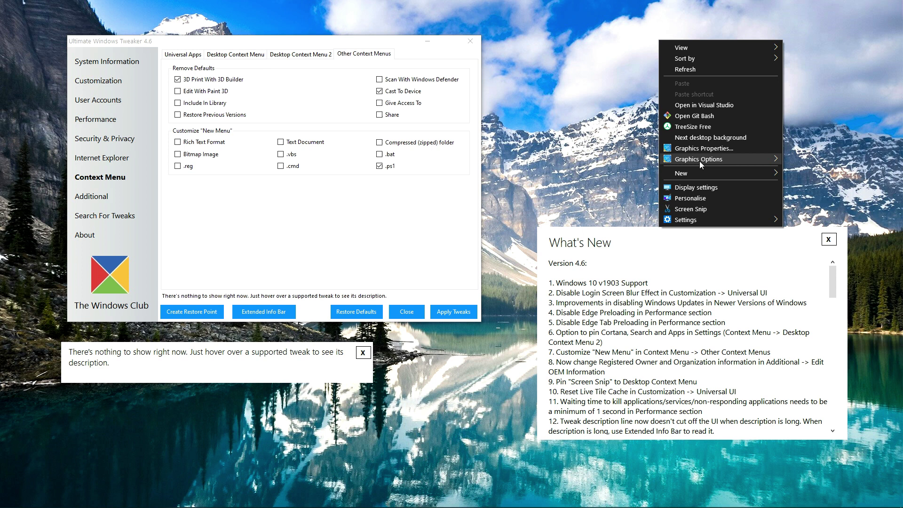
mouse_move(699, 171)
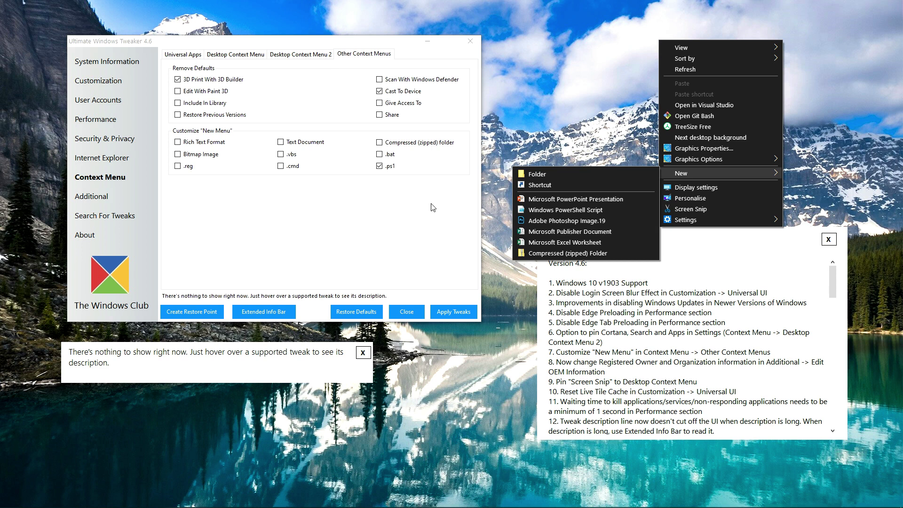
click(348, 200)
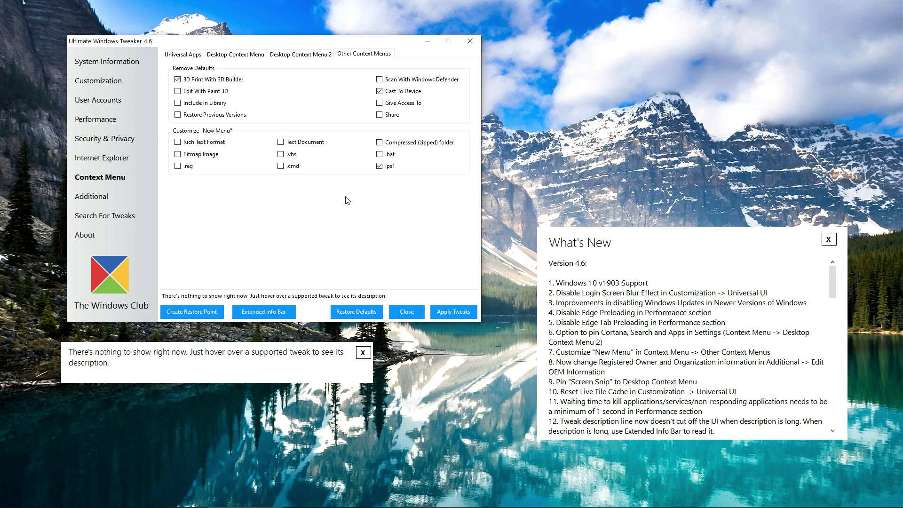
Add Bitmap Image, Text Document and Compressed (zipped) folder to the New menu, removing .ps1.
click(216, 155)
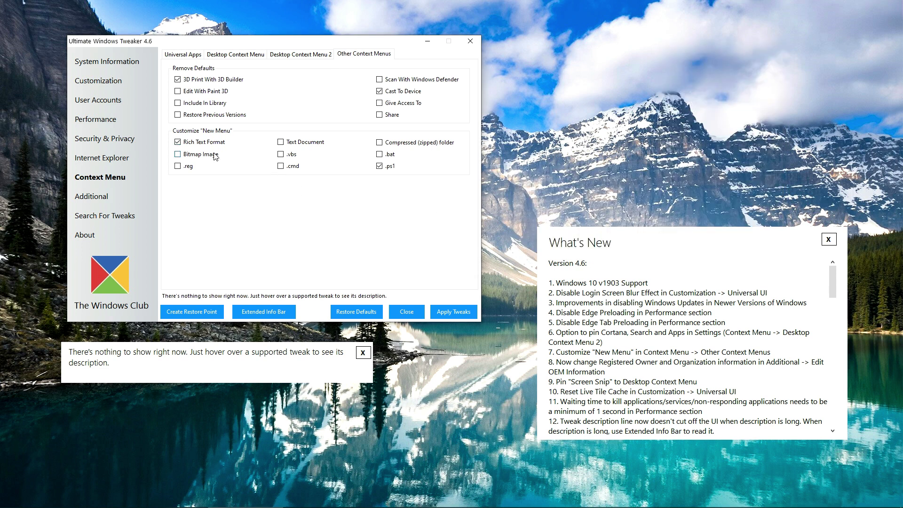
click(298, 144)
click(413, 142)
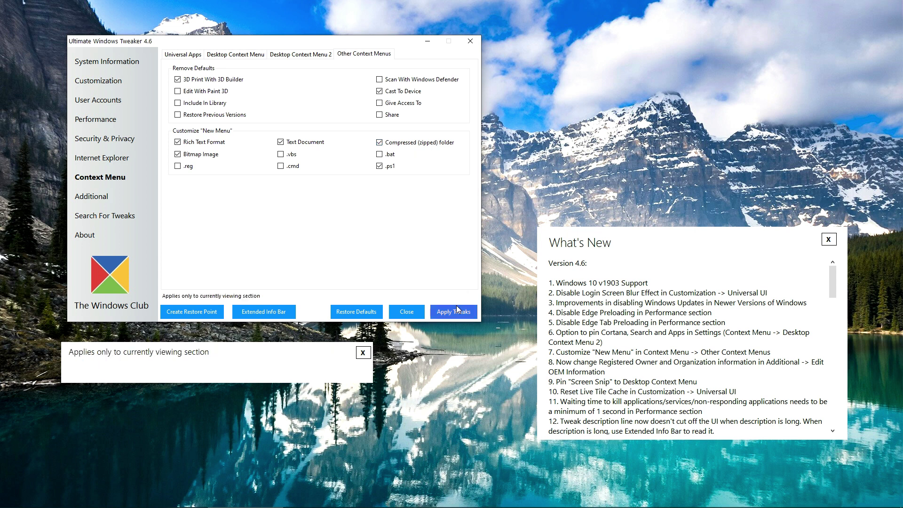
click(389, 167)
Check which entries the desktop's New menu currently offers.
right_click(663, 86)
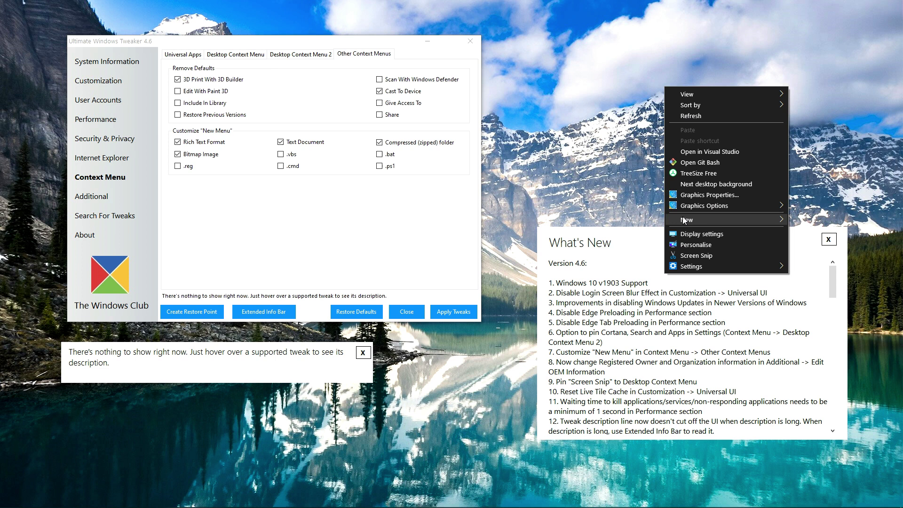
mouse_move(682, 217)
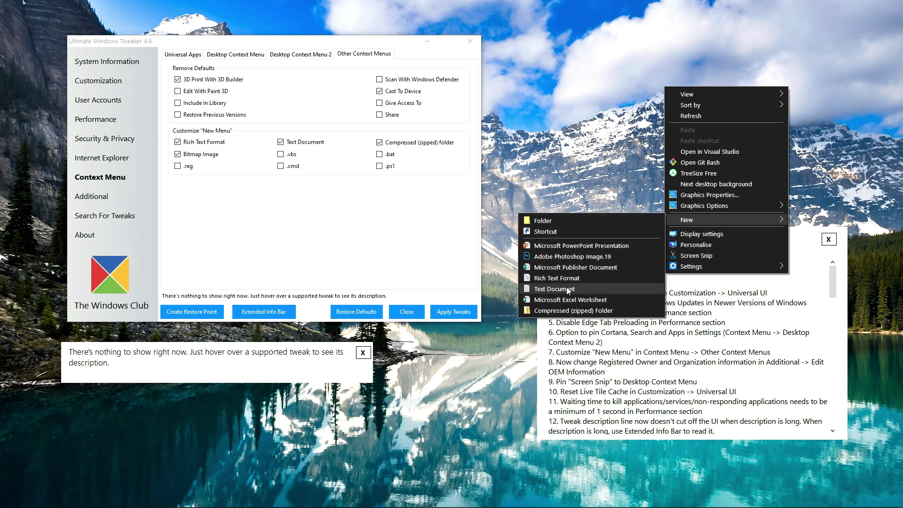
click(389, 213)
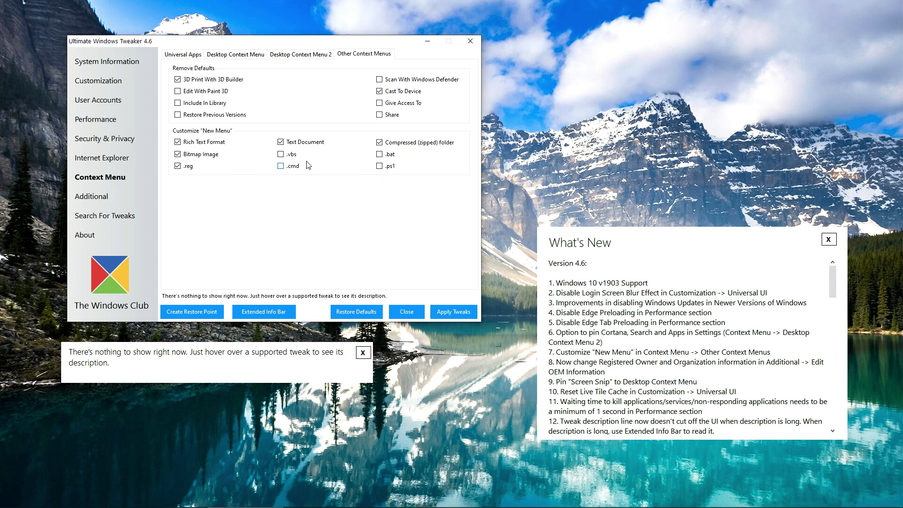
Tick .bat for the New menu and confirm Windows Batch File appears on the desktop.
click(378, 154)
right_click(602, 83)
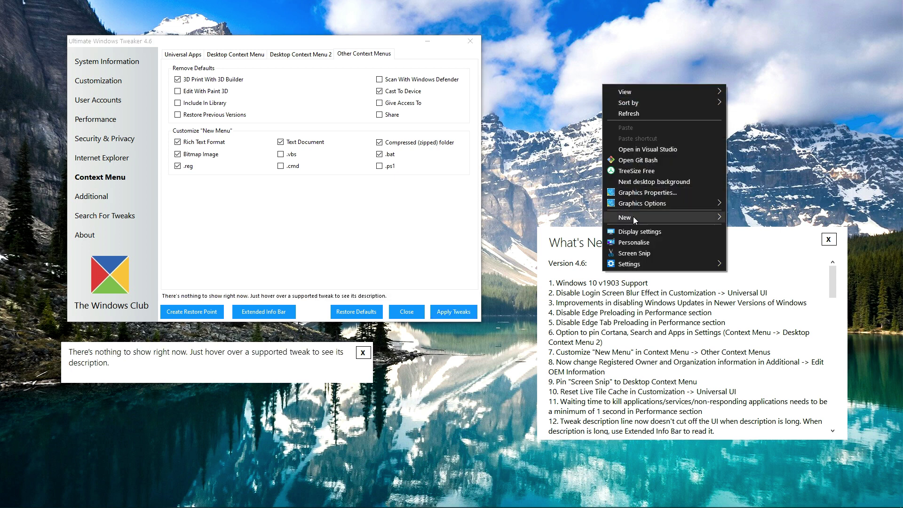
mouse_move(632, 216)
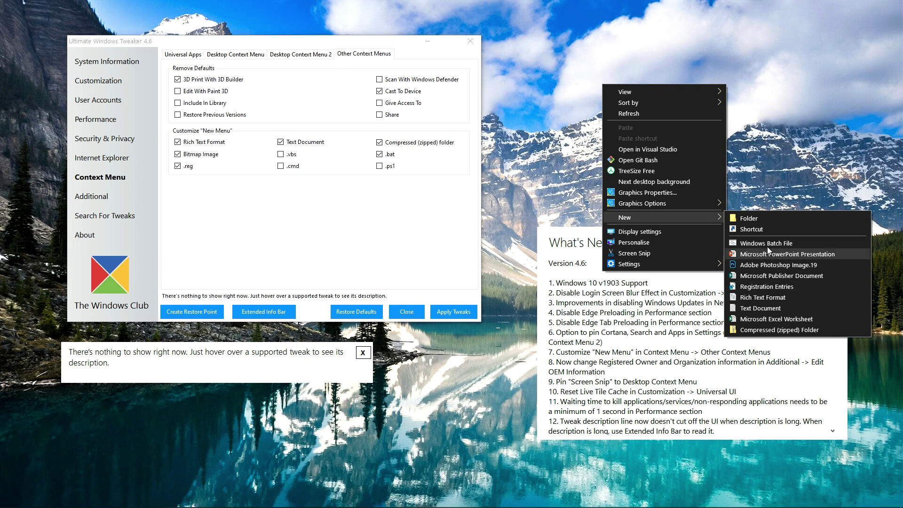
click(364, 207)
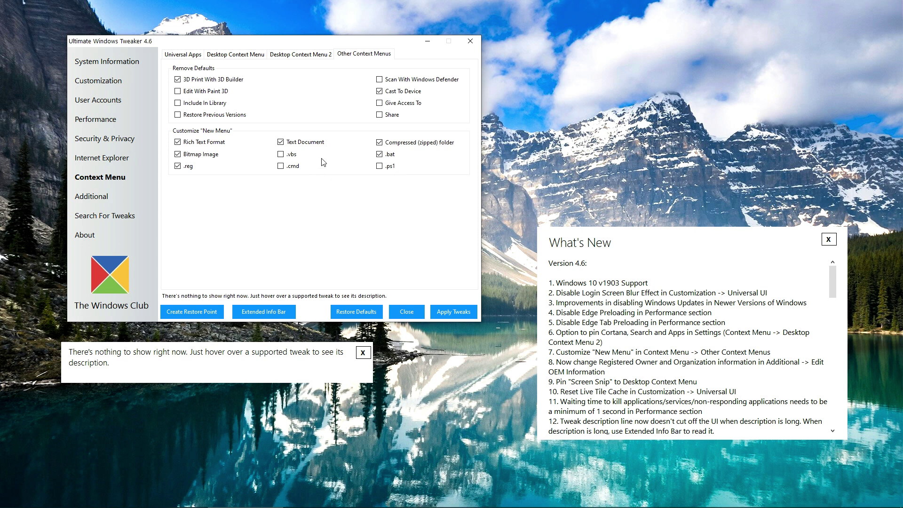
In Additional's Edit OEM Information, replace the registered owner with a new name.
click(84, 197)
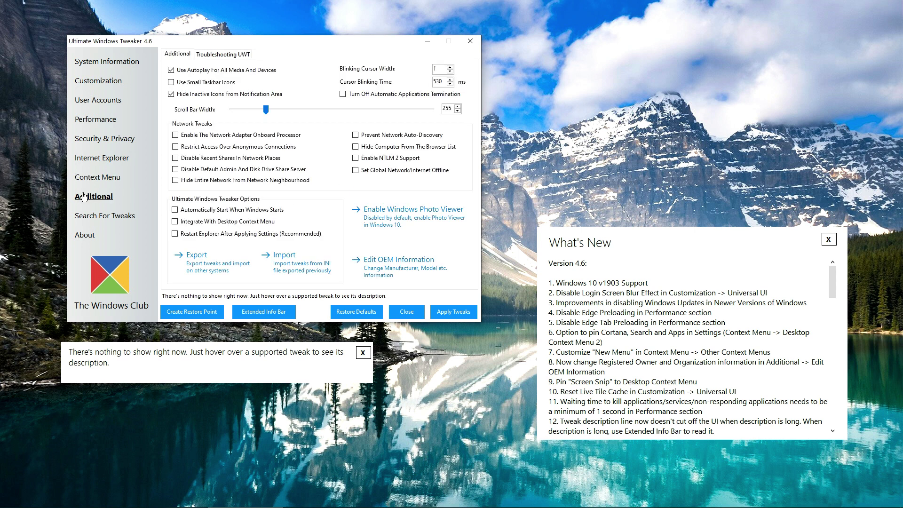
click(389, 276)
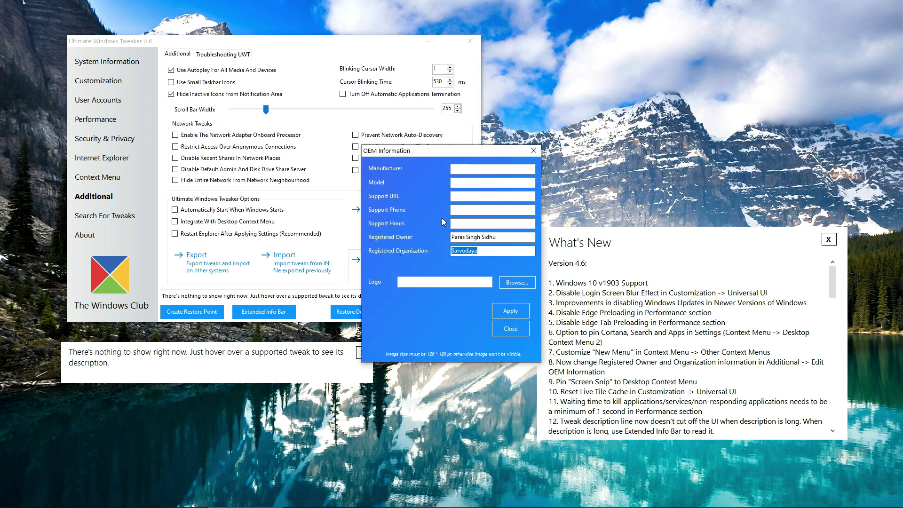
click(501, 238)
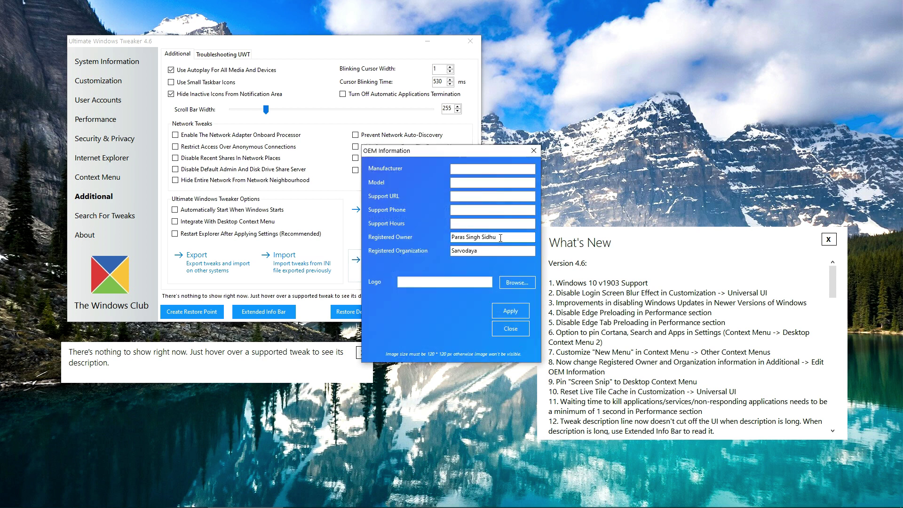
drag(501, 238, 405, 242)
text(Paras)
key(shift+Tab)
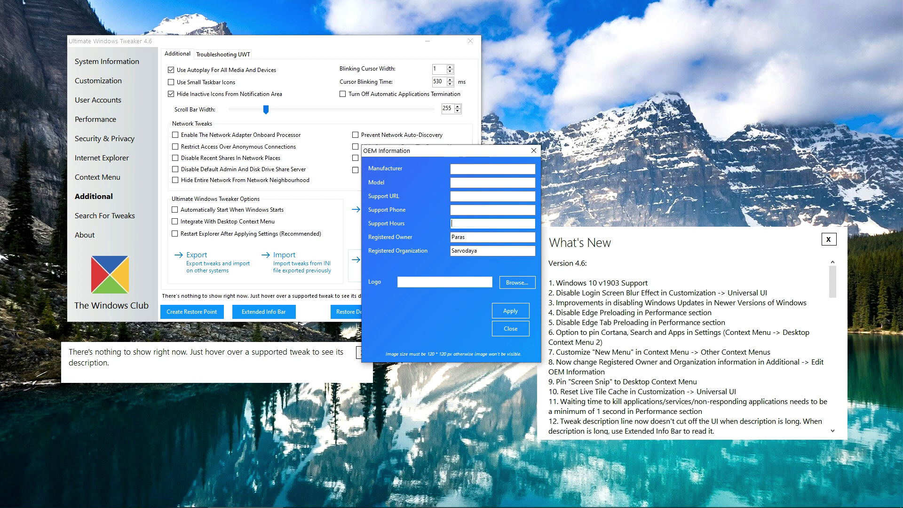
Set the registered organization to Example, apply, and verify both with winver.
double_click(475, 250)
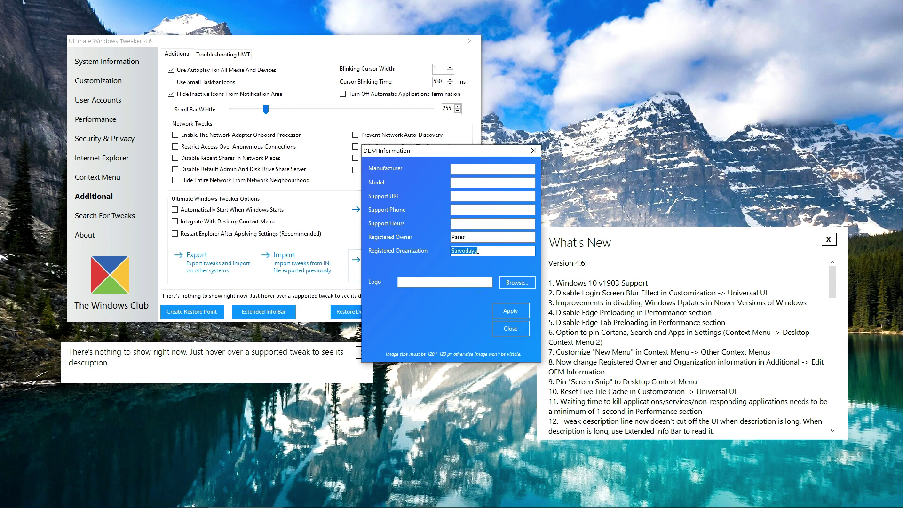
text(Example)
click(524, 315)
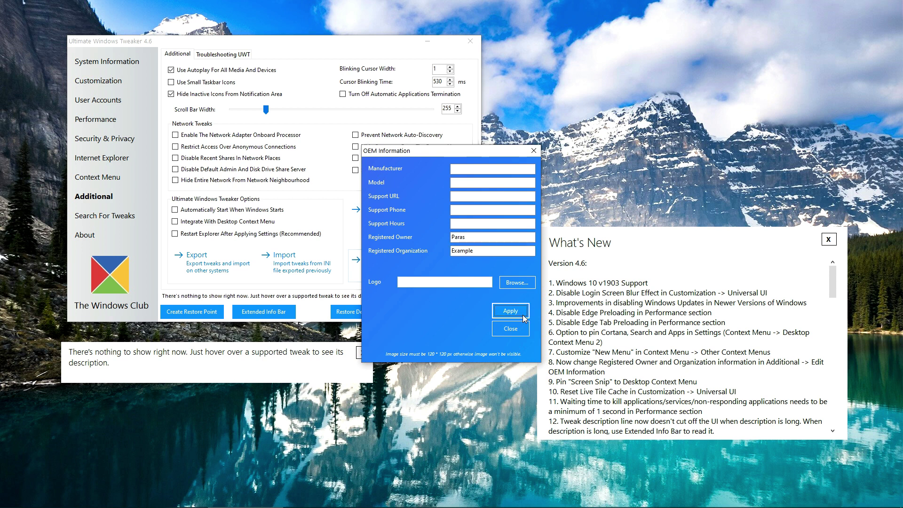
click(510, 329)
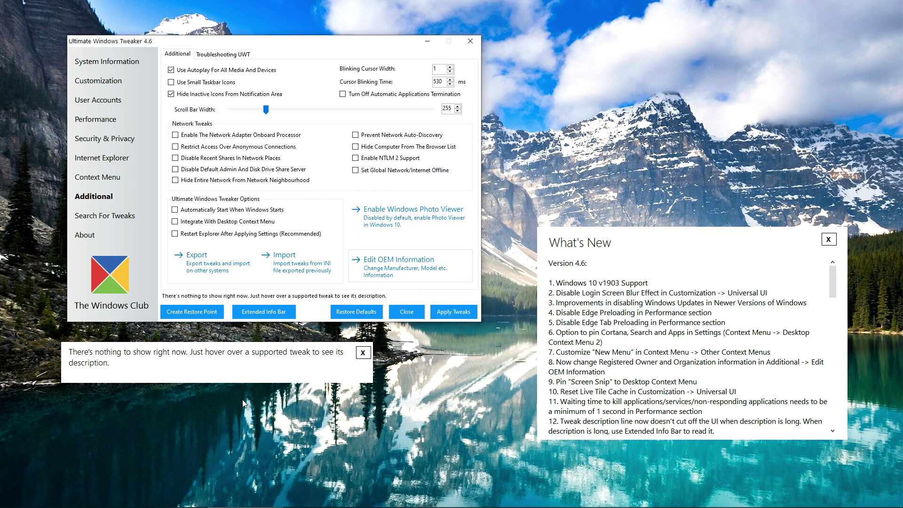
key(super+r)
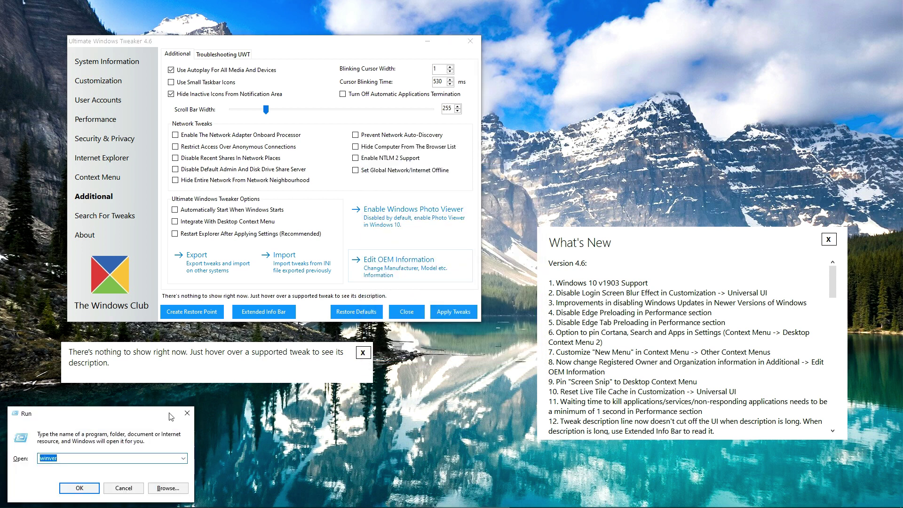
click(79, 488)
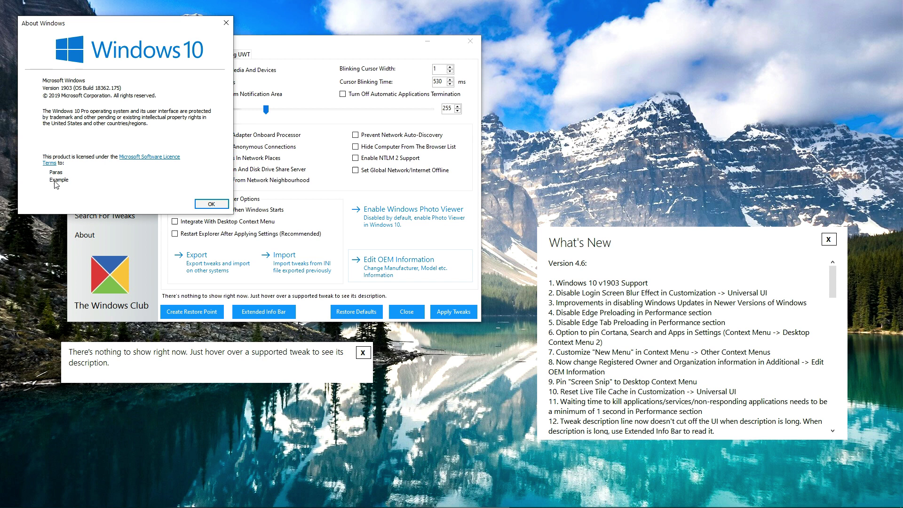
Close About Windows and confirm Screen Snip appears at the bottom of the desktop menu.
click(202, 205)
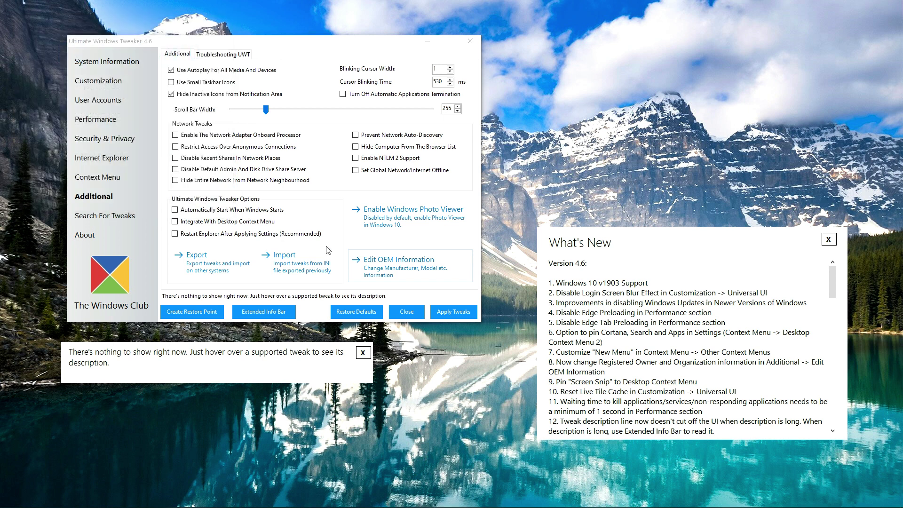
click(111, 178)
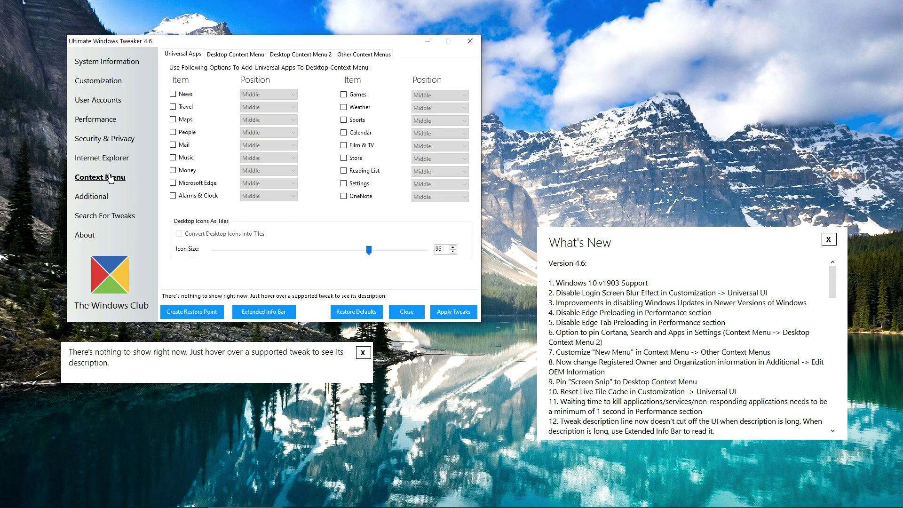
click(235, 54)
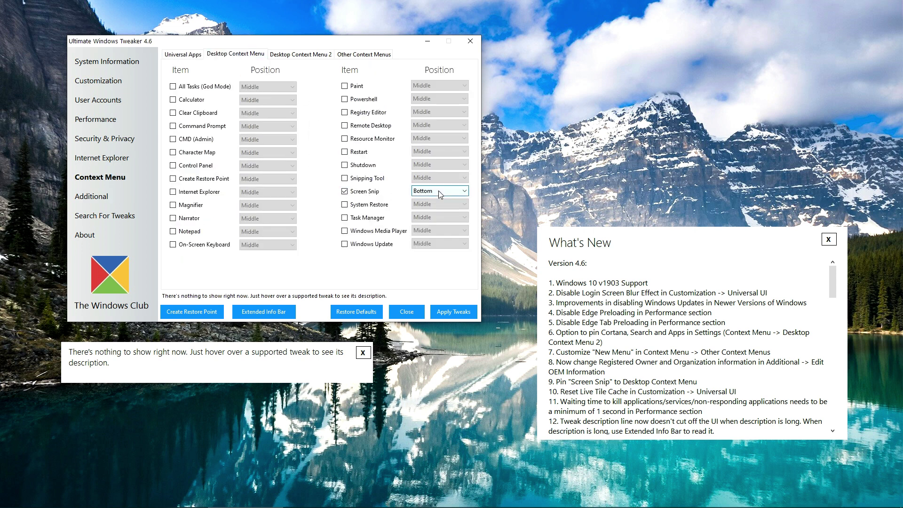
right_click(568, 97)
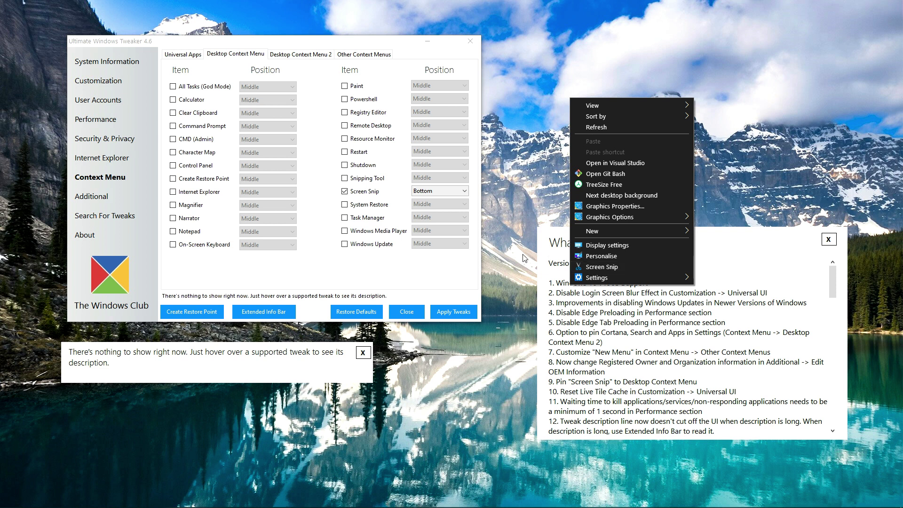
click(422, 250)
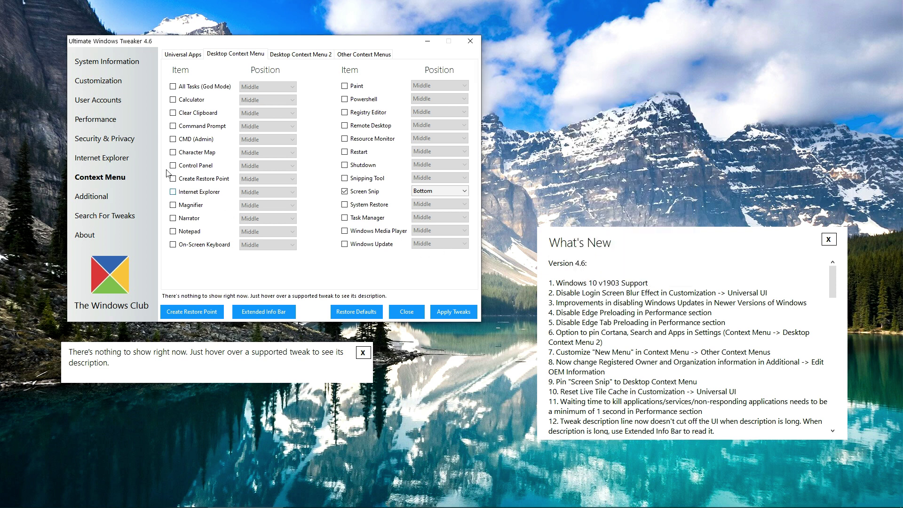
Return to Customization's Universal UI tab showing lock screen blur and live tile cache reset.
click(99, 82)
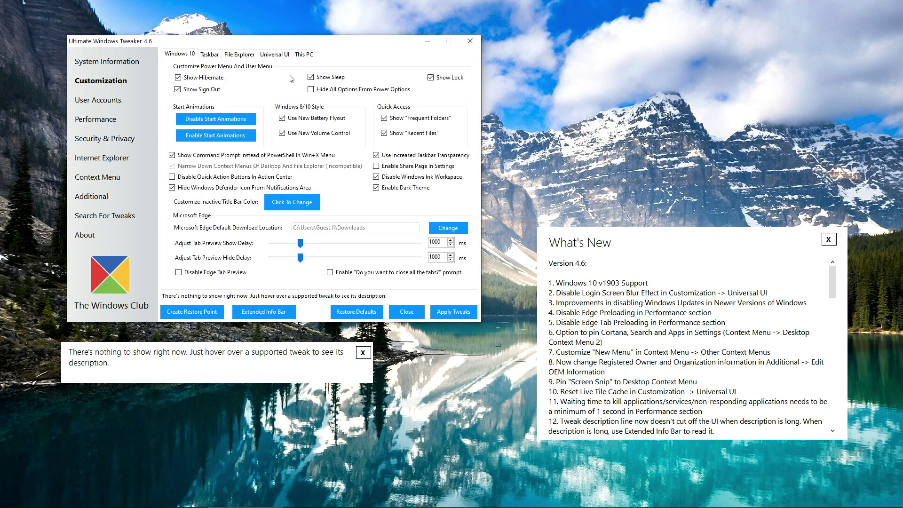
click(266, 55)
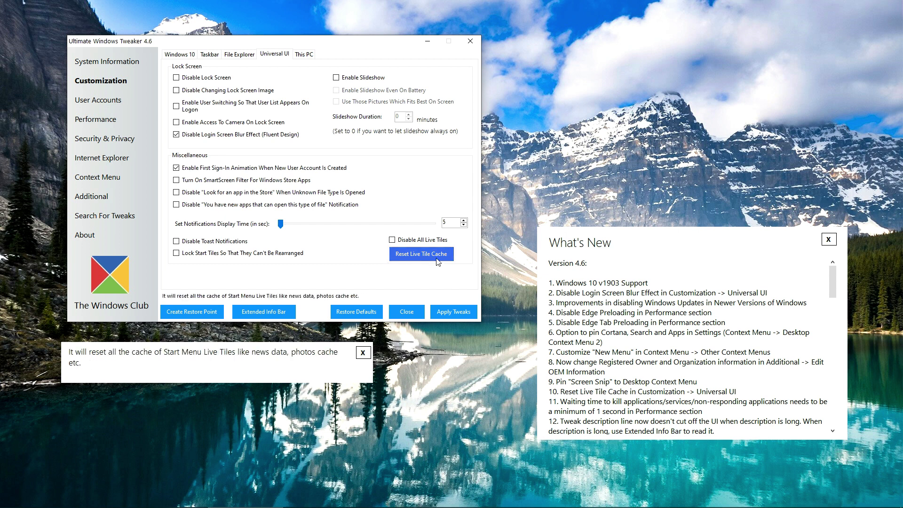
Drag the three Performance Tweaks timeouts (app kill, service kill, hung app) toward 1000 ms.
click(109, 119)
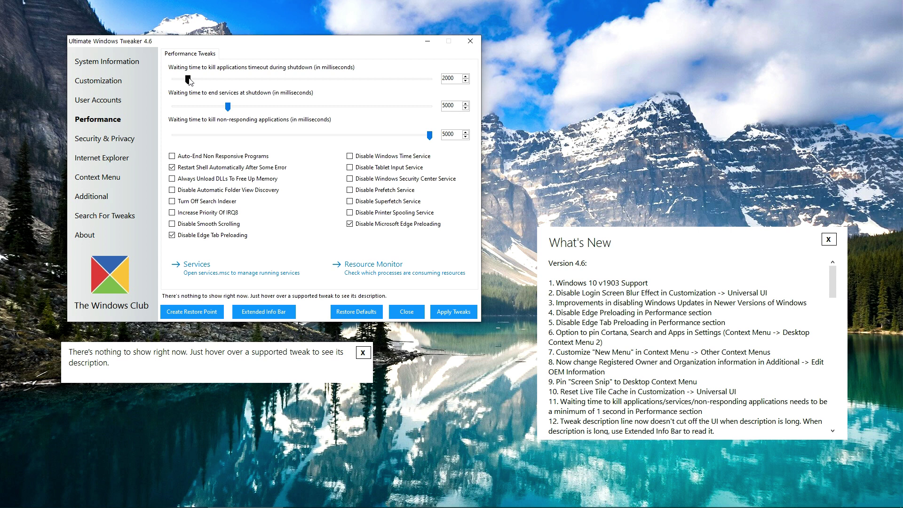
drag(189, 81, 166, 79)
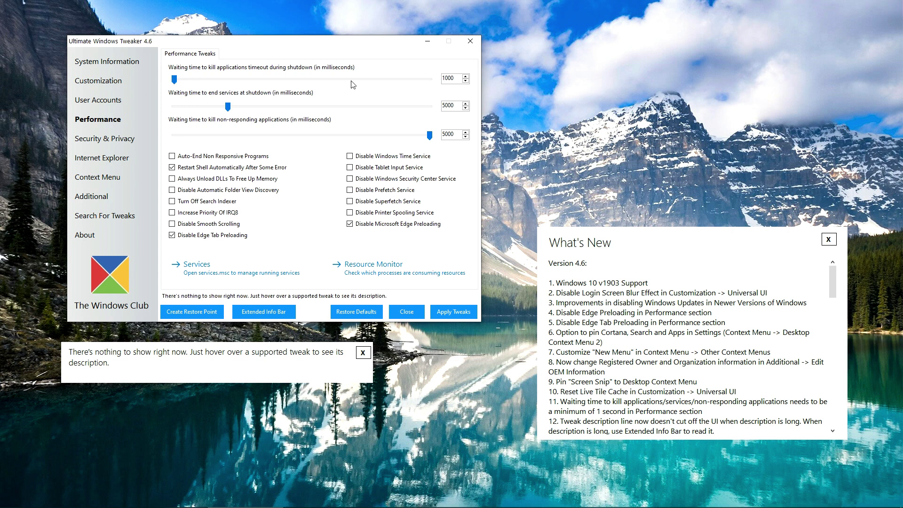
double_click(456, 82)
drag(228, 109, 164, 110)
drag(429, 135, 212, 135)
drag(175, 108, 191, 101)
Shift the tweaker window slightly right and show System Information for Windows 10 Pro 1903.
drag(252, 46, 278, 44)
click(174, 57)
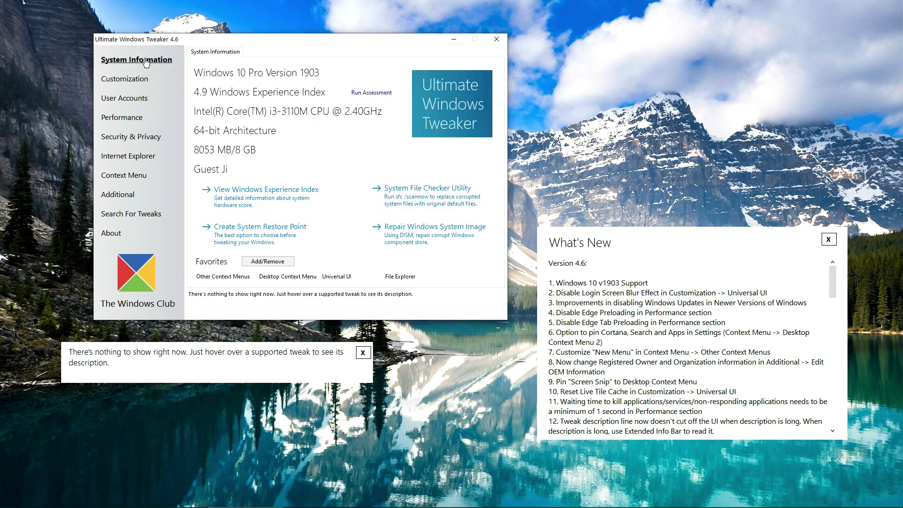